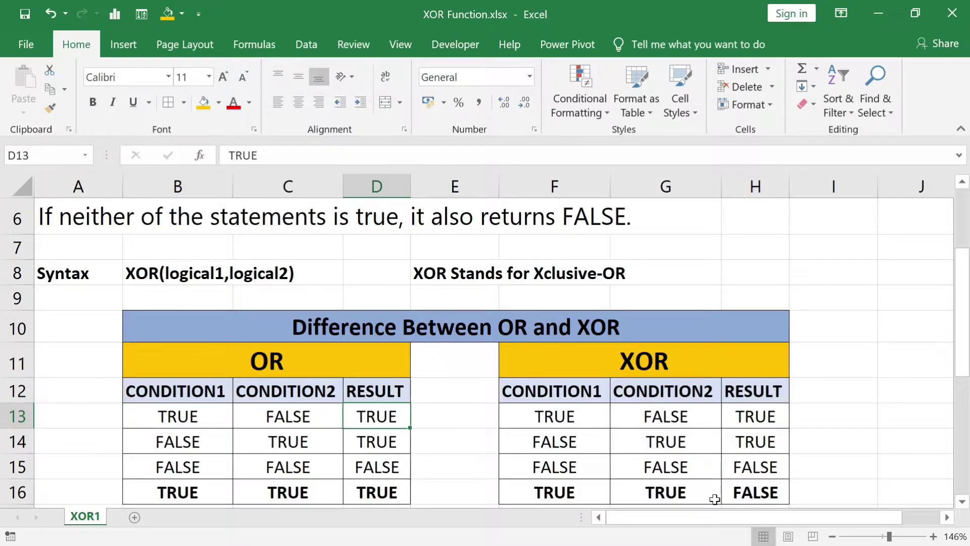
{"action": "left_click", "coordinate": [763, 502]}
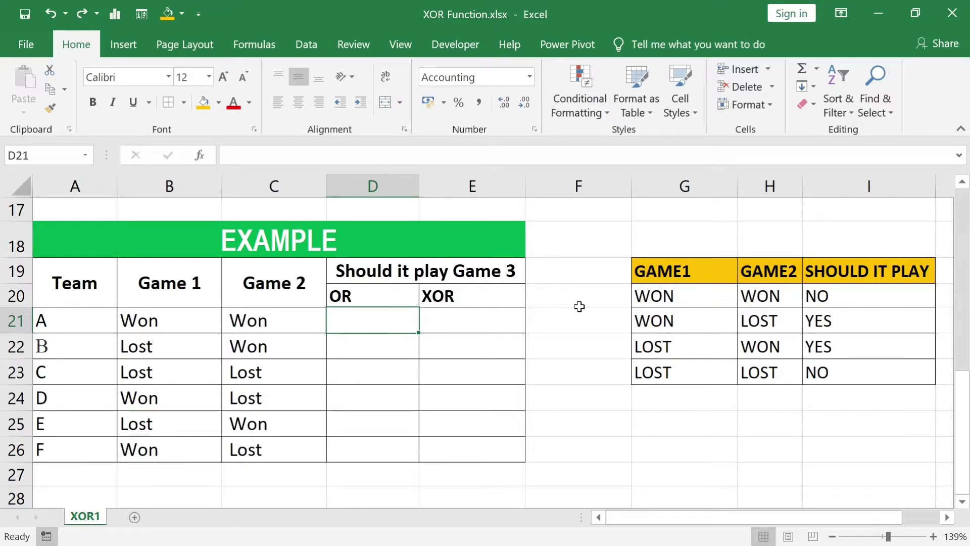
In D21, begin an IF formula whose logical test is OR(B21="Won",C21="Won")
{"action": "type", "text": "="}
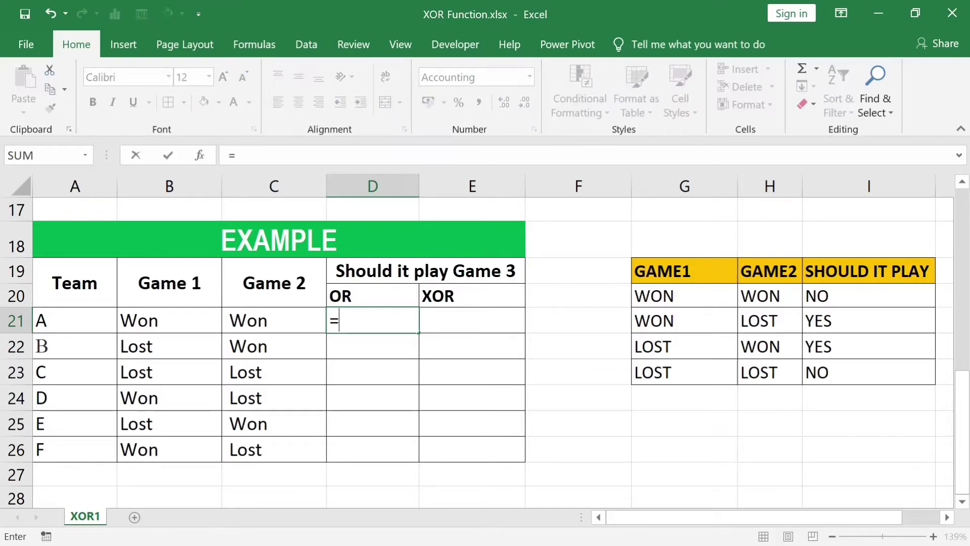
{"action": "type", "text": "if"}
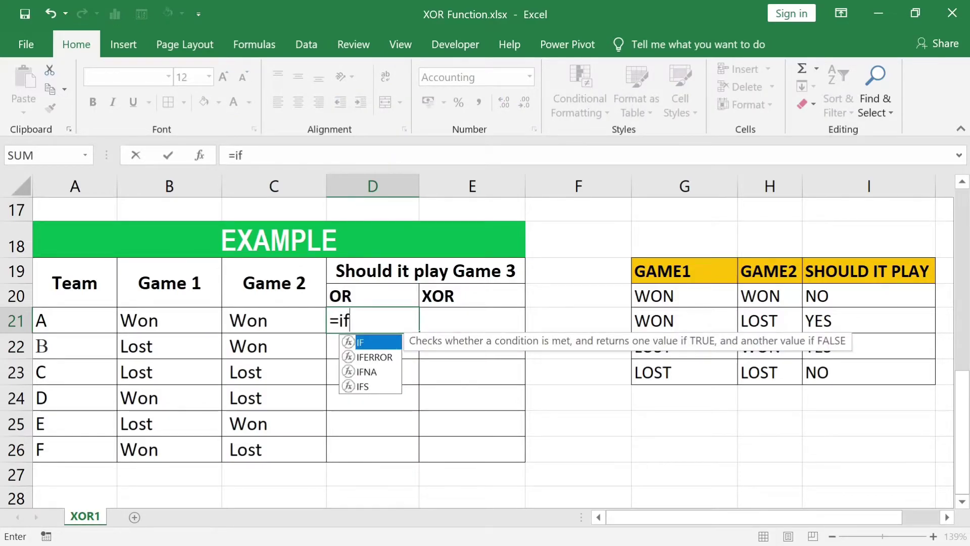
{"action": "type", "text": "("}
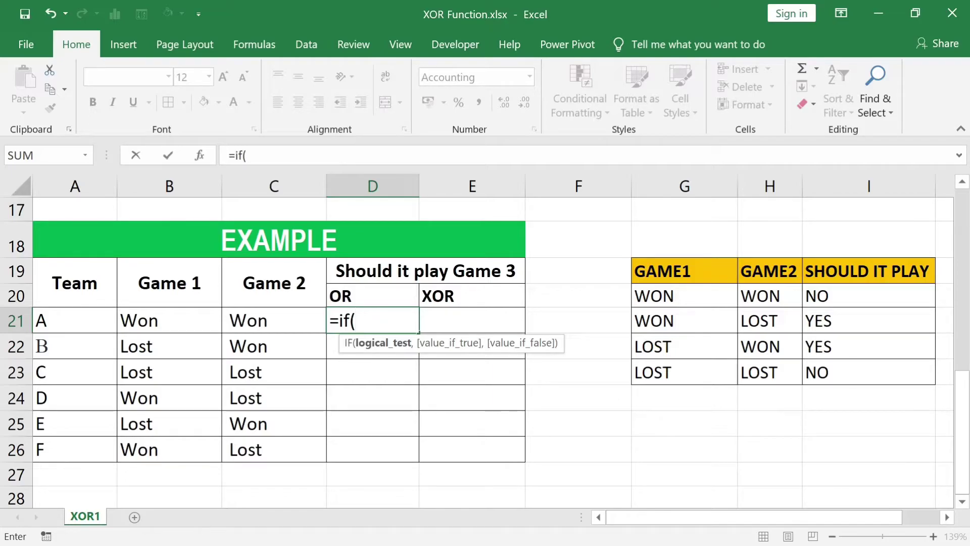
{"action": "type", "text": "or"}
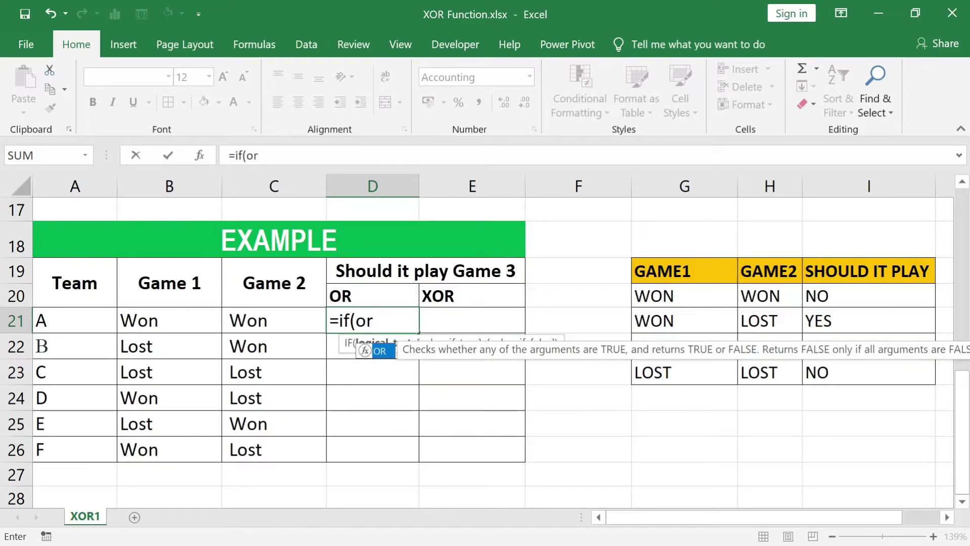
{"action": "type", "text": "("}
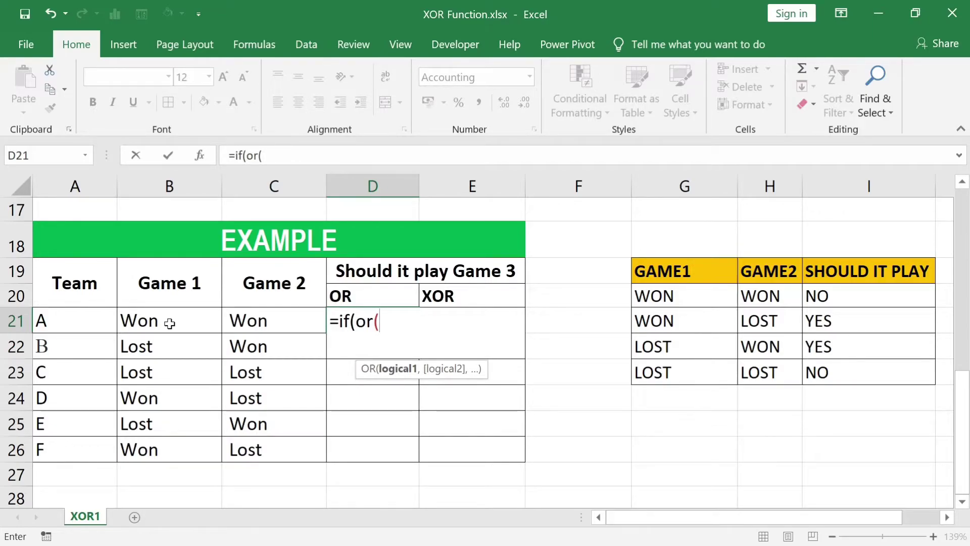
{"action": "left_click", "coordinate": [186, 320]}
{"action": "type", "text": "="}
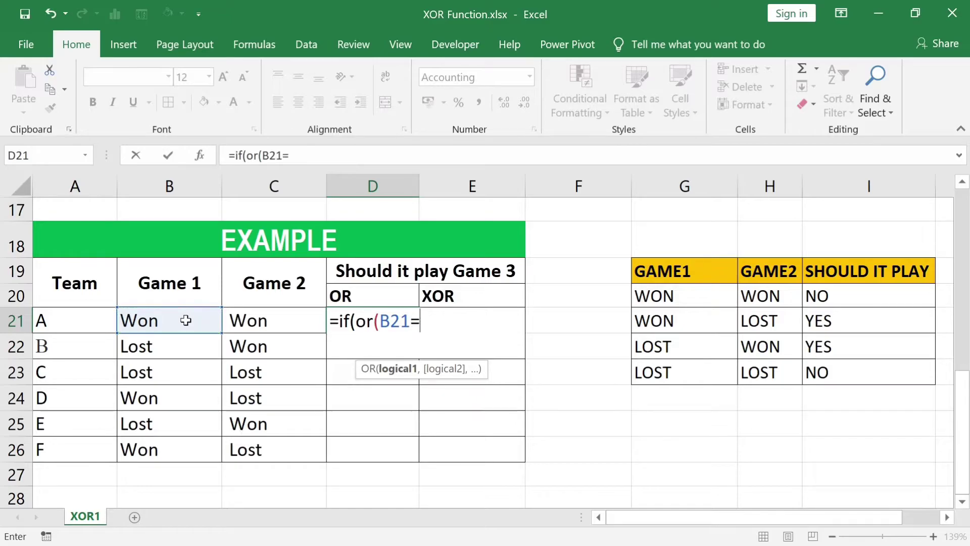
{"action": "type", "text": "\"won\","}
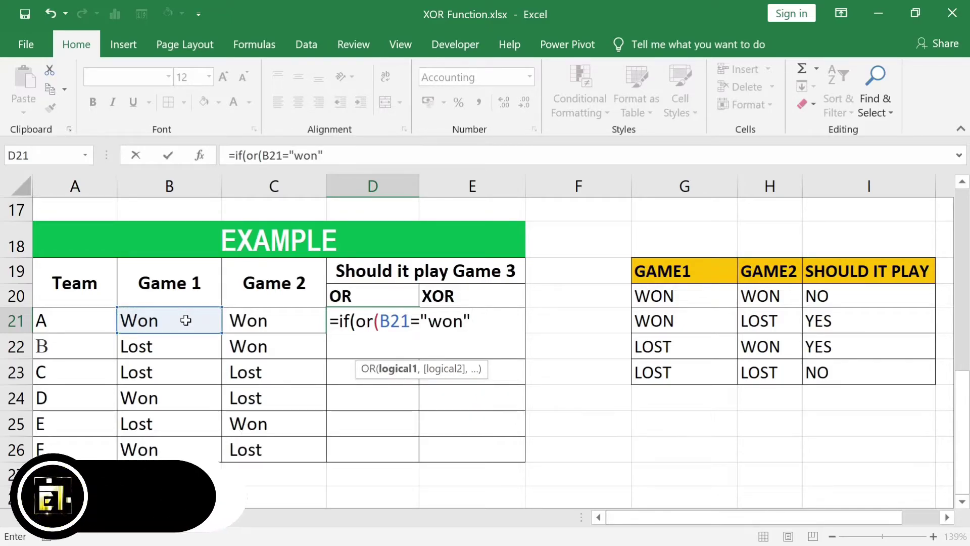
{"action": "left_click", "coordinate": [228, 321]}
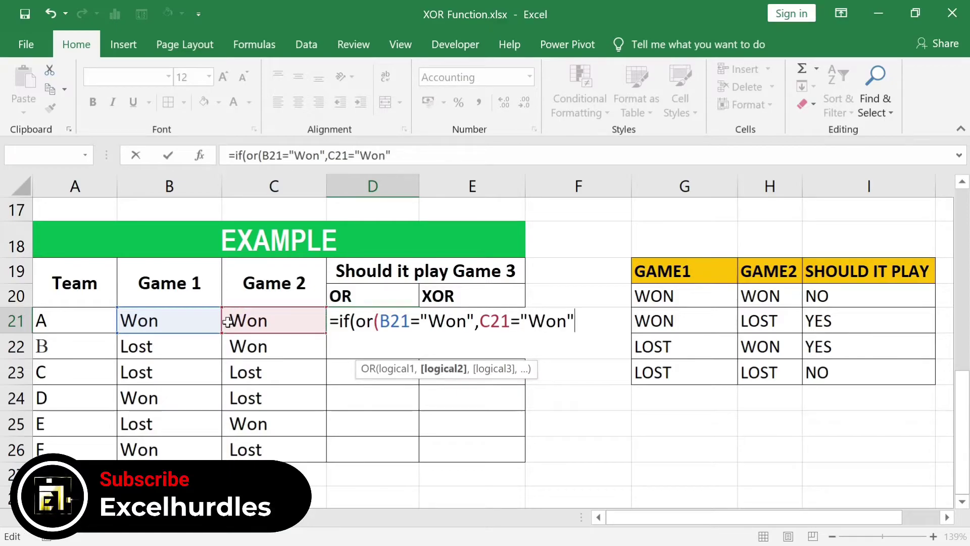
{"action": "type", "text": ")"}
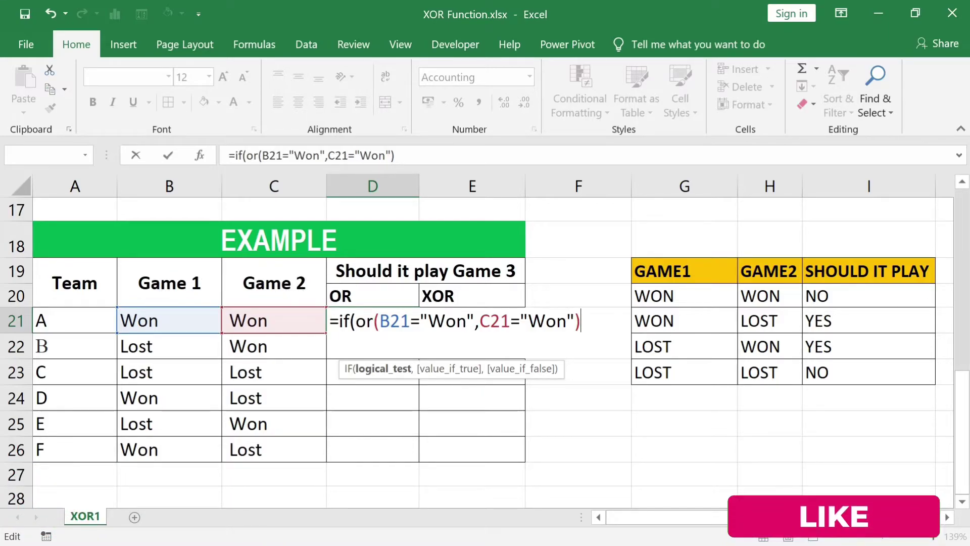
Complete the IF formula in D21 with "yes" as the true value and "no" as the false value
{"action": "type", "text": ","}
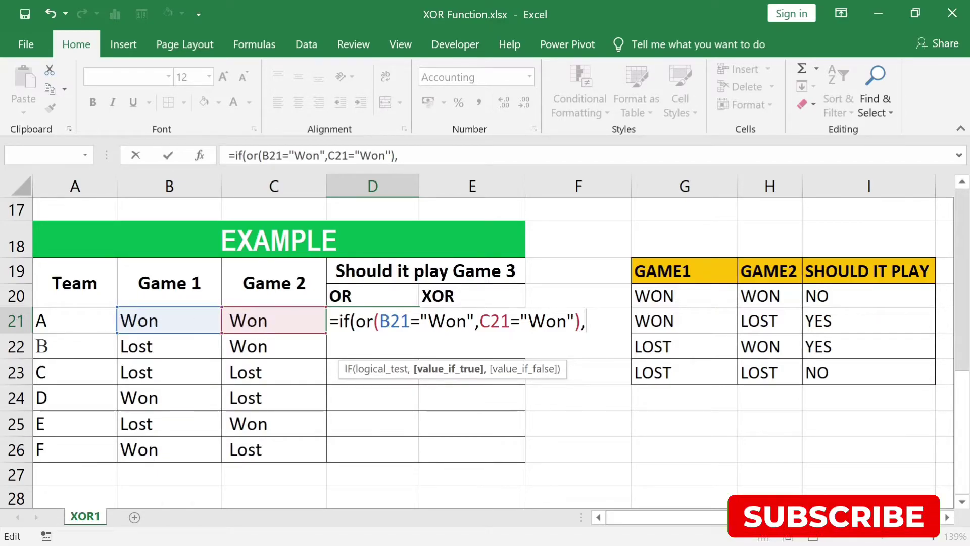
{"action": "type", "text": "\""}
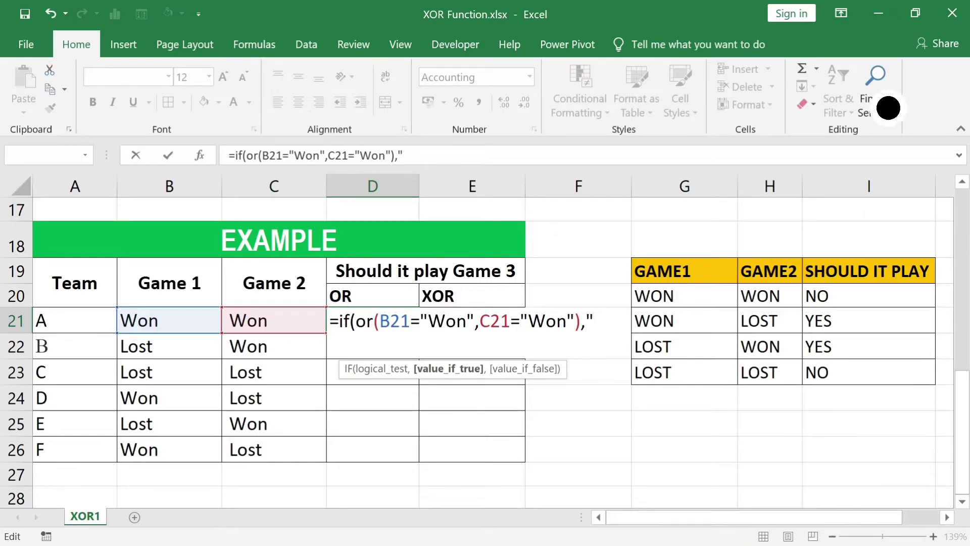
{"action": "type", "text": "yes\","}
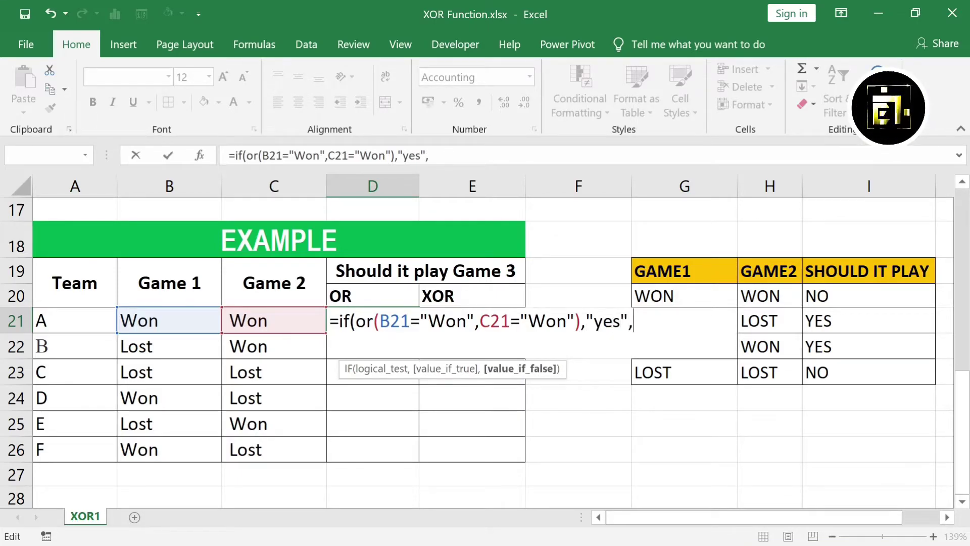
{"action": "type", "text": "\"no\""}
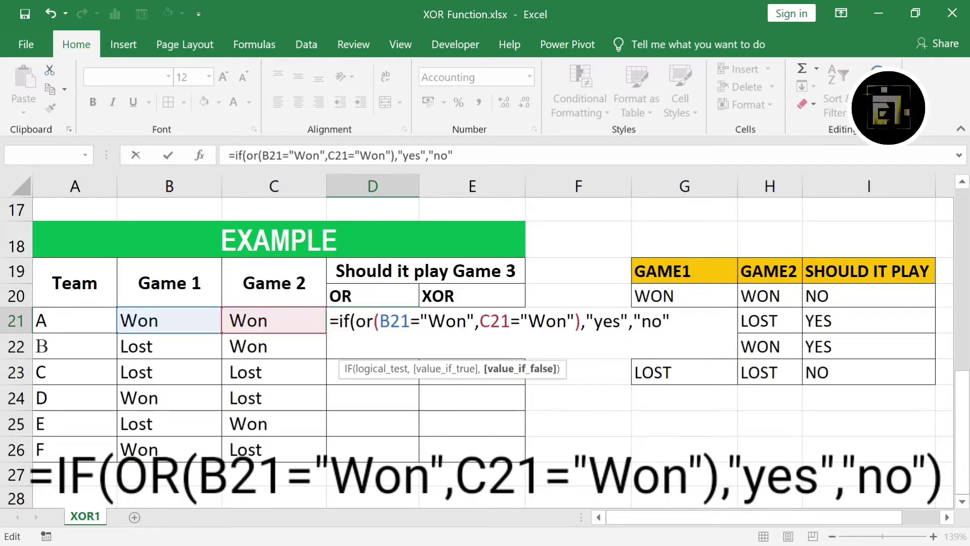
{"action": "type", "text": ")"}
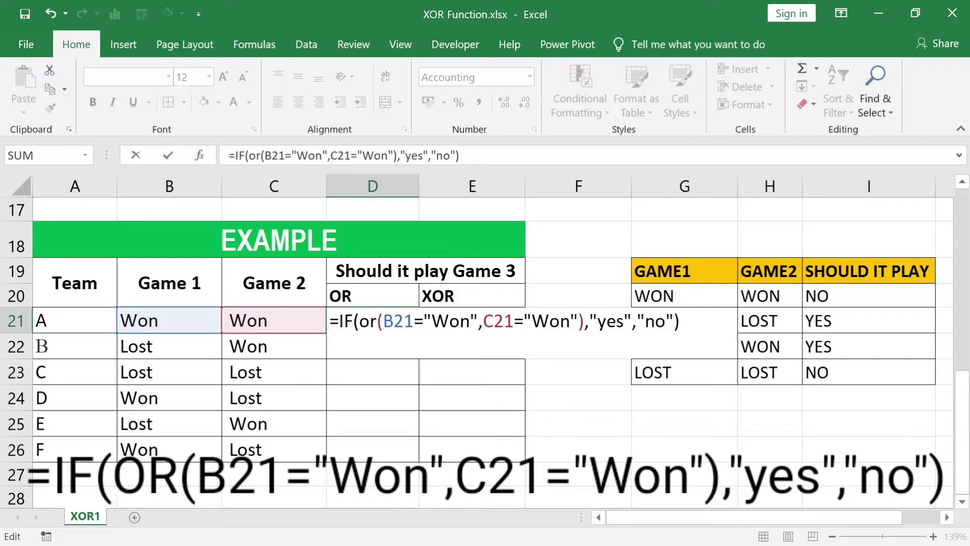
Lock the columns of both references in the D21 formula as $B21 and $C21, and commit the formula
{"action": "left_click", "coordinate": [393, 321]}
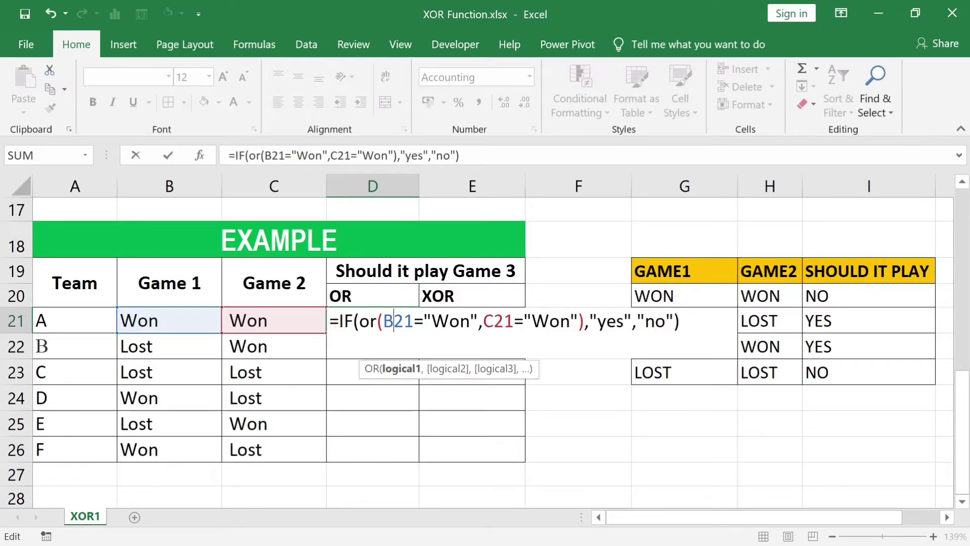
{"action": "key", "text": "F4"}
{"action": "key", "text": "F4"}
{"action": "key", "text": "F4"}
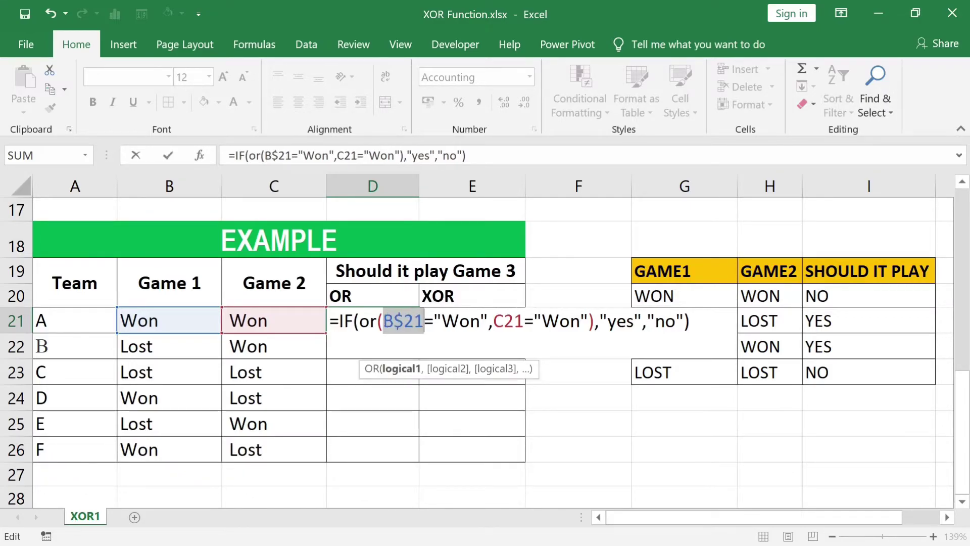
{"action": "left_click", "coordinate": [504, 321]}
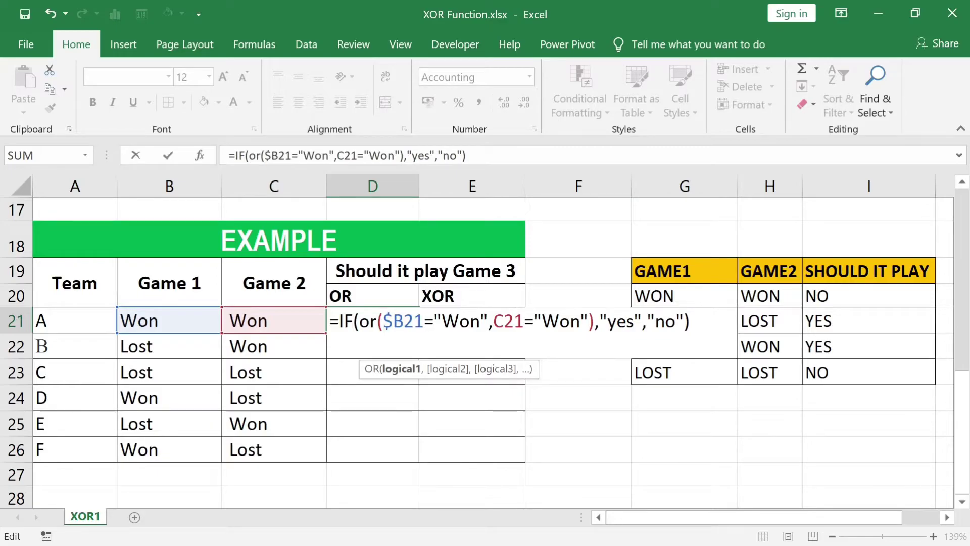
{"action": "key", "text": "F4"}
{"action": "key", "text": "F4"}
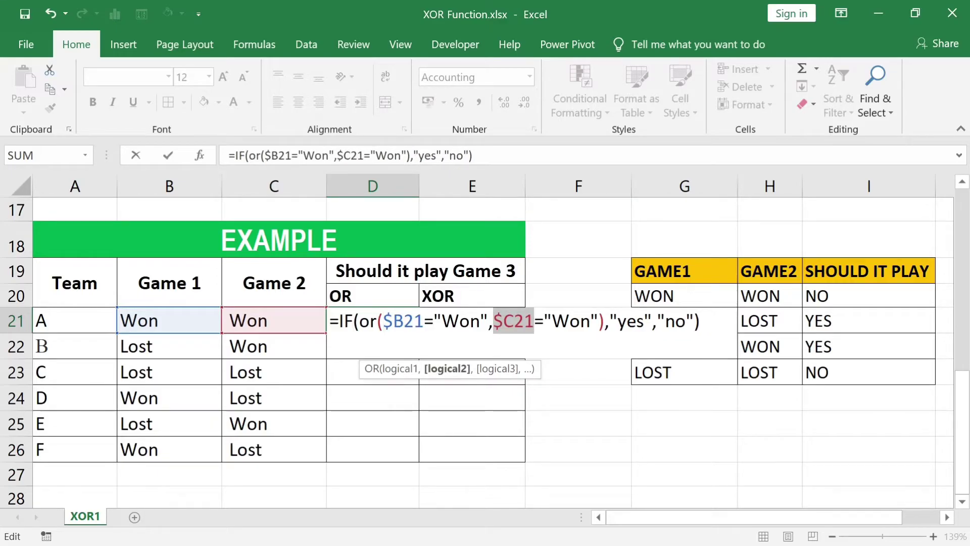
{"action": "key", "text": "F4"}
{"action": "key", "text": "Return"}
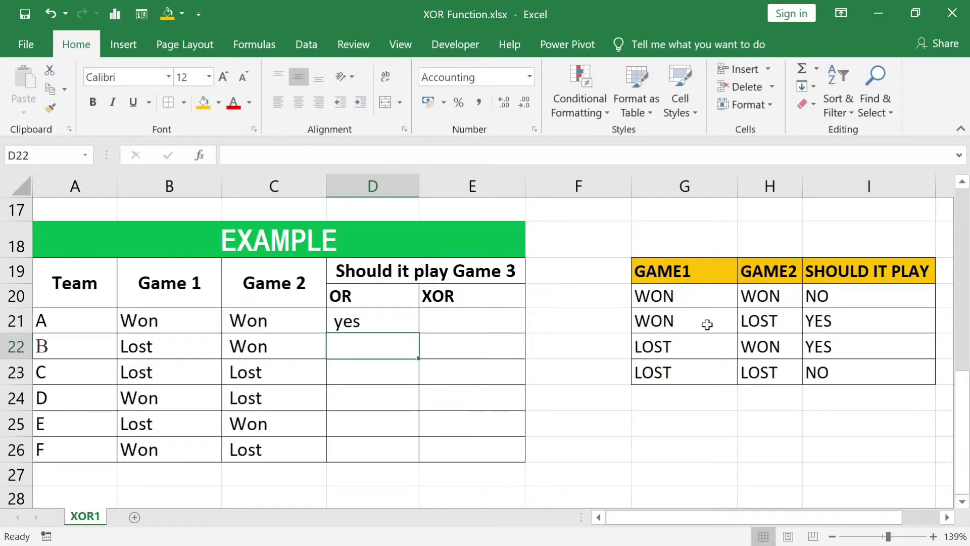
Fill the OR formula from D21 down to D26 for all remaining teams
{"action": "left_click", "coordinate": [392, 321]}
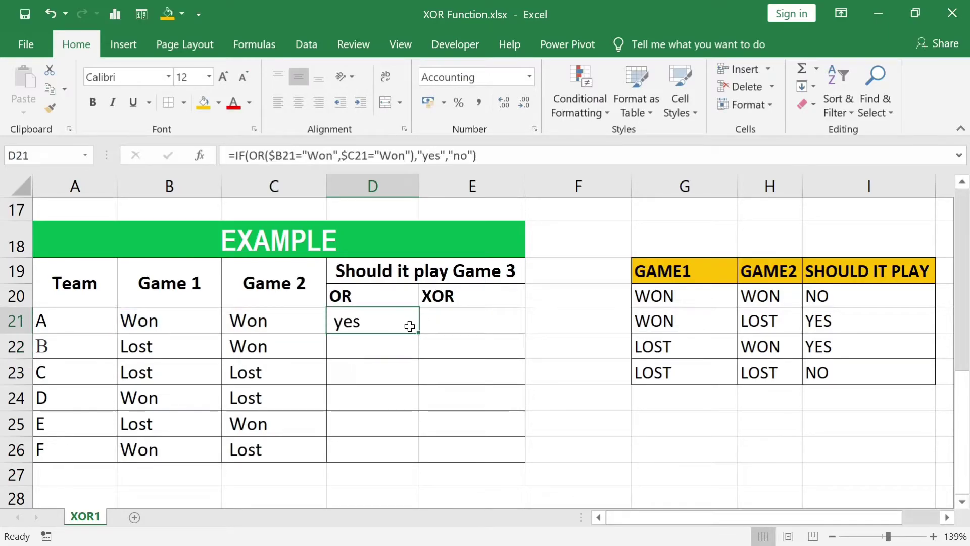
{"action": "left_click_drag", "start_coordinate": [419, 334], "coordinate": [402, 455]}
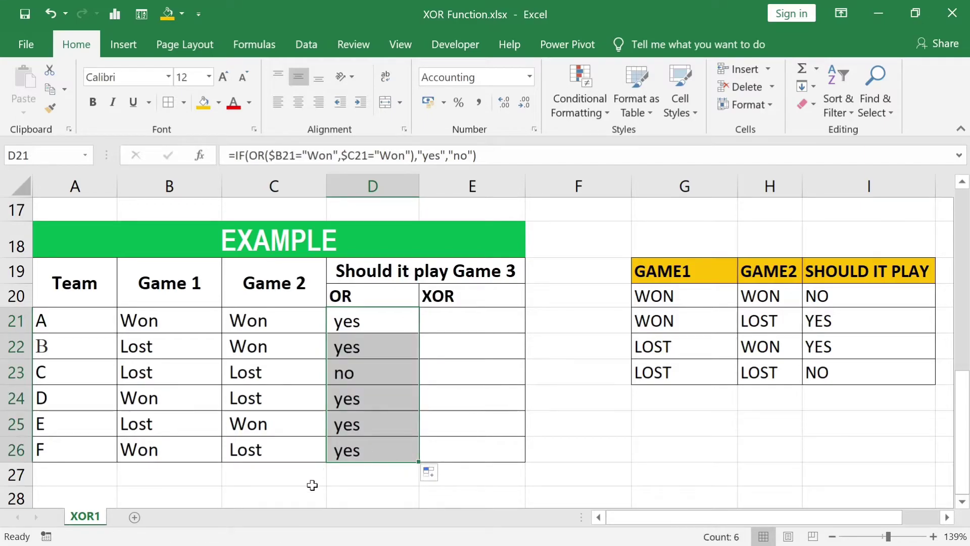
{"action": "left_click", "coordinate": [349, 466]}
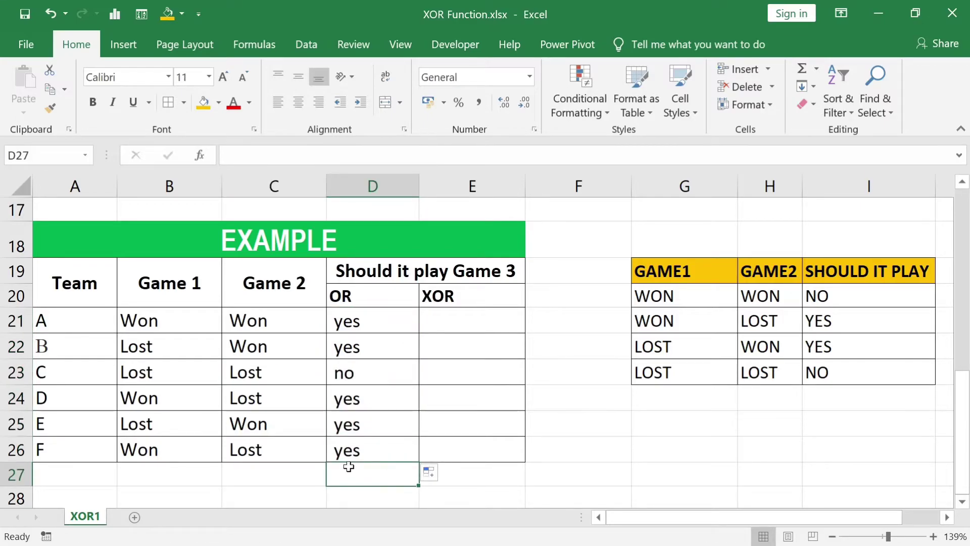
Check the OR results of teams C, B and A against their Game 1 and Game 2 outcomes
{"action": "left_click", "coordinate": [173, 372]}
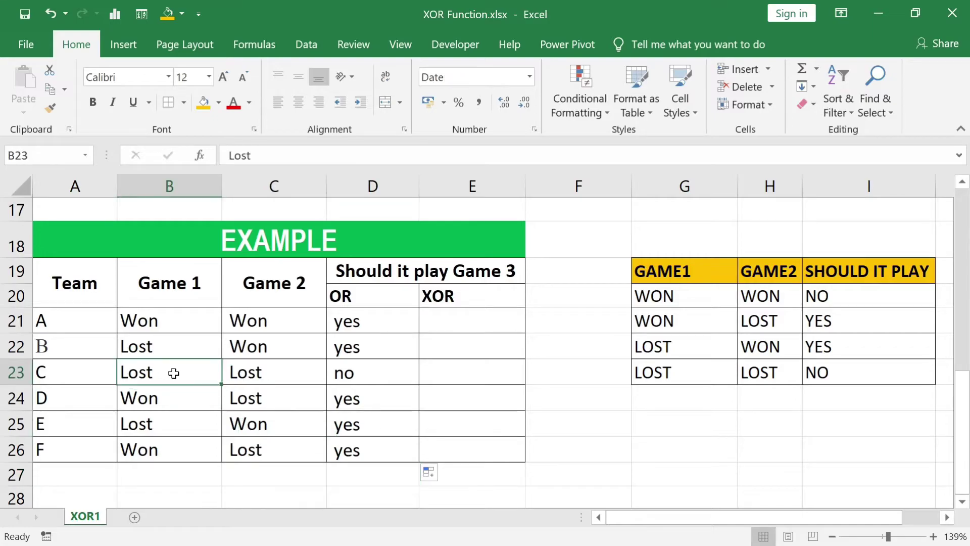
{"action": "left_click", "coordinate": [249, 378]}
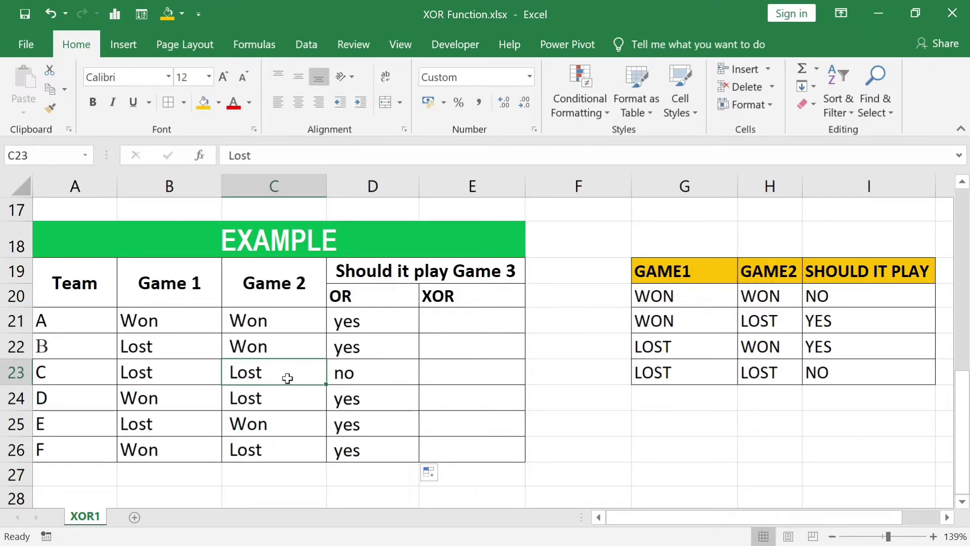
{"action": "left_click", "coordinate": [350, 382]}
{"action": "left_click", "coordinate": [172, 347]}
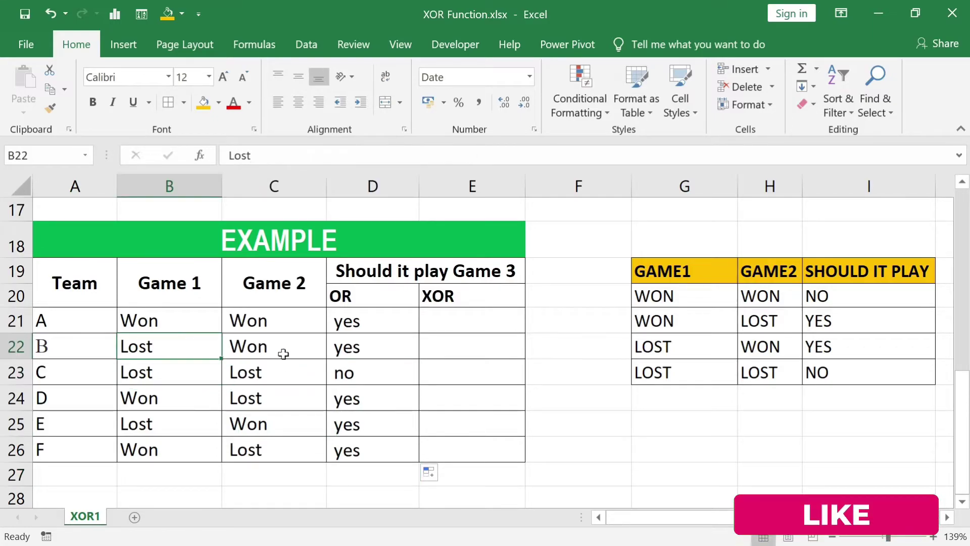
{"action": "left_click", "coordinate": [365, 370]}
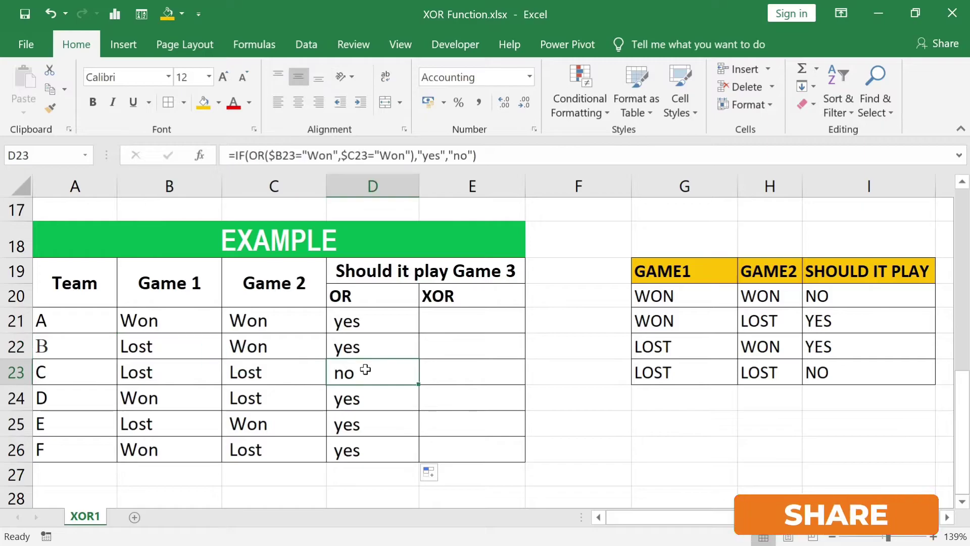
{"action": "left_click", "coordinate": [188, 347]}
{"action": "left_click", "coordinate": [276, 348]}
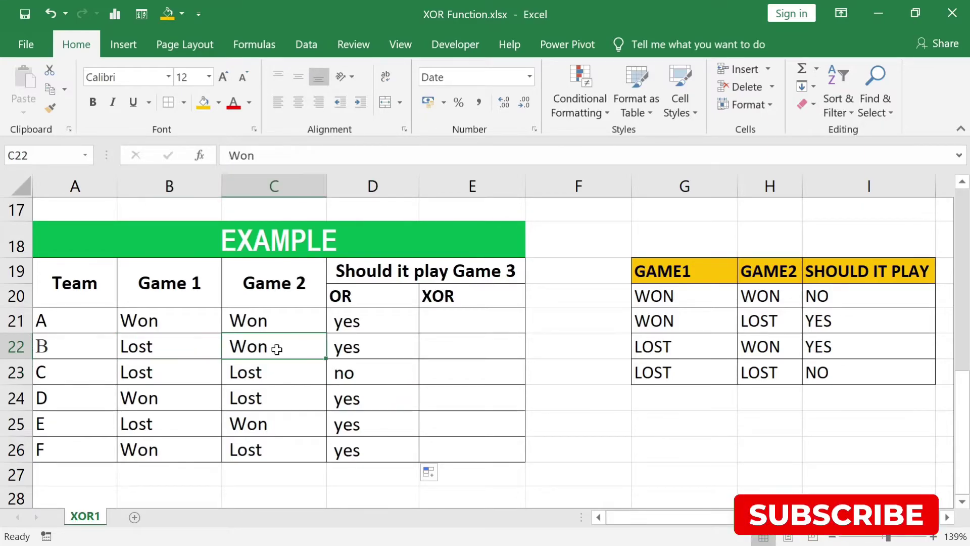
{"action": "left_click", "coordinate": [338, 349]}
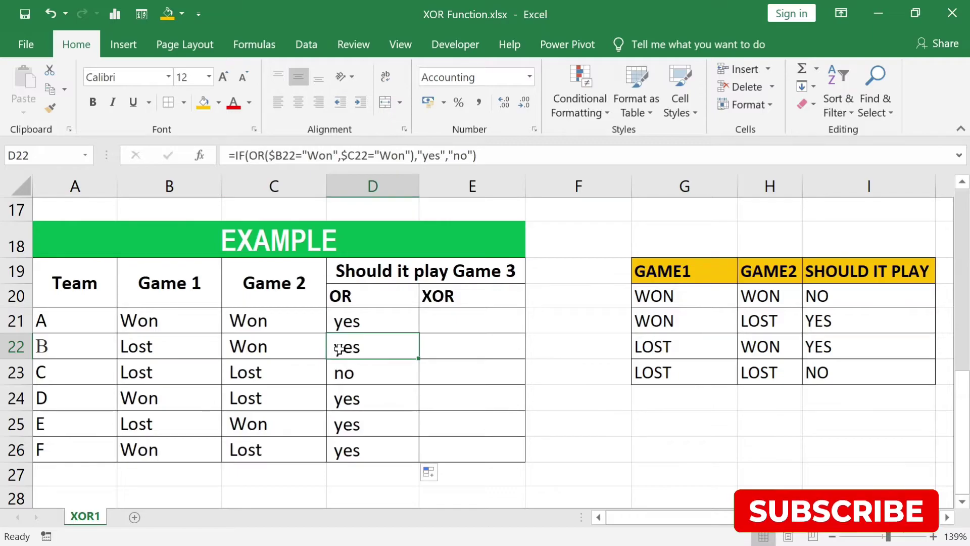
{"action": "left_click", "coordinate": [342, 324]}
{"action": "left_click", "coordinate": [345, 351]}
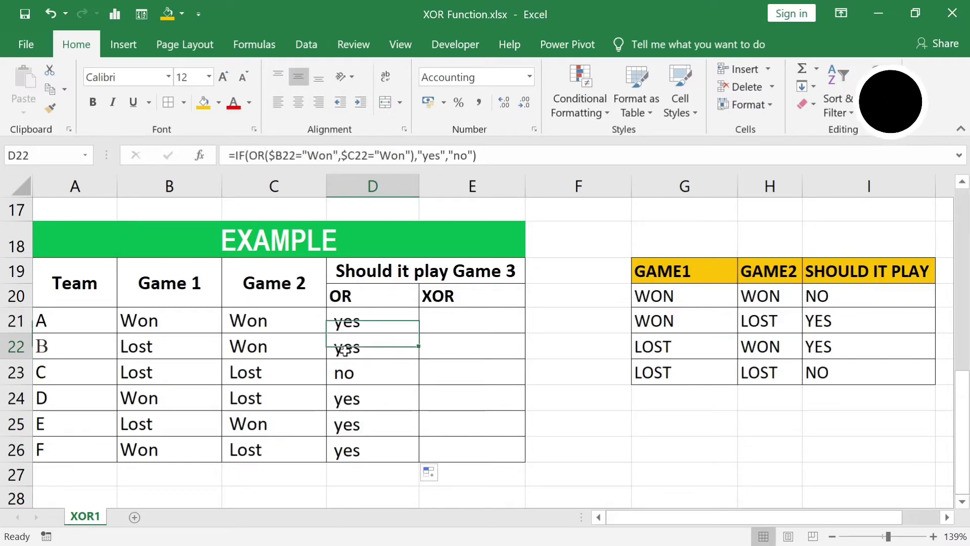
{"action": "left_click", "coordinate": [189, 324]}
{"action": "left_click", "coordinate": [265, 322]}
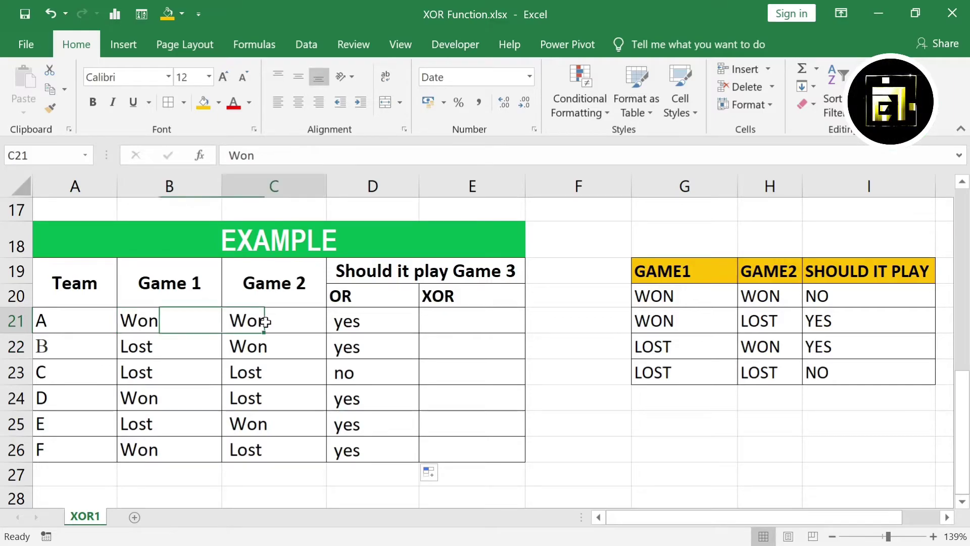
{"action": "left_click", "coordinate": [373, 327]}
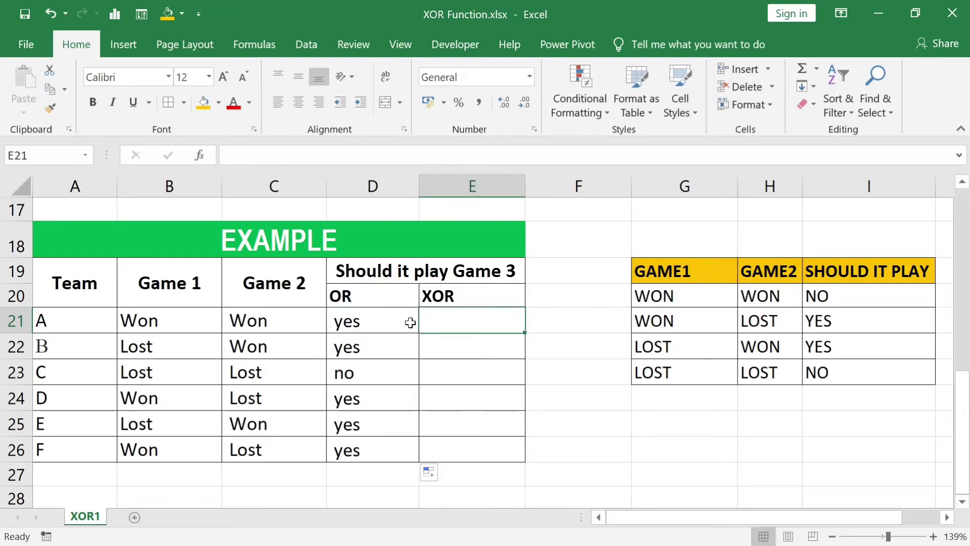
Copy the OR formula from D21 into E21, the first cell of the XOR column
{"action": "left_click", "coordinate": [411, 322]}
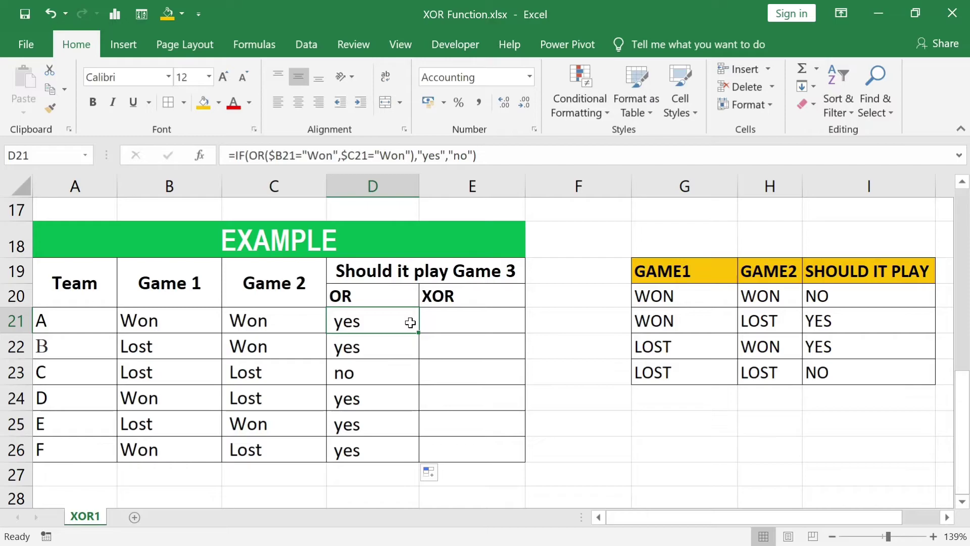
{"action": "key", "text": "ctrl+c"}
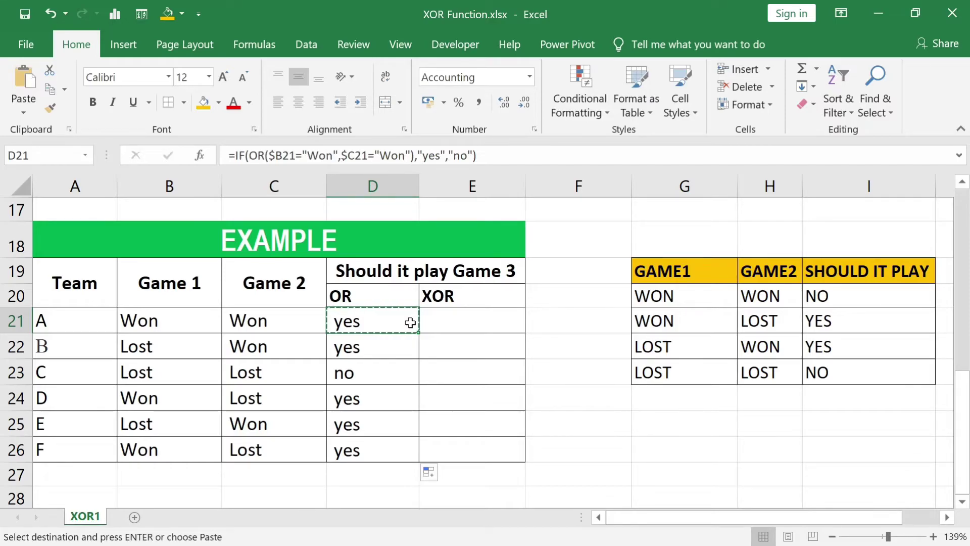
{"action": "left_click", "coordinate": [446, 325]}
{"action": "key", "text": "Return"}
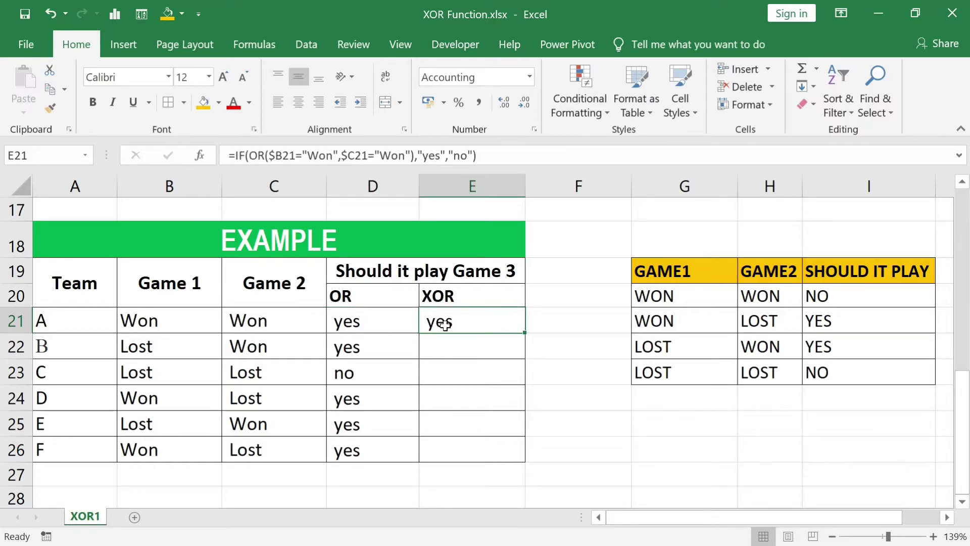
Change the OR function in the E21 formula to XOR, keeping the same conditions, and commit it
{"action": "double_click", "coordinate": [445, 326]}
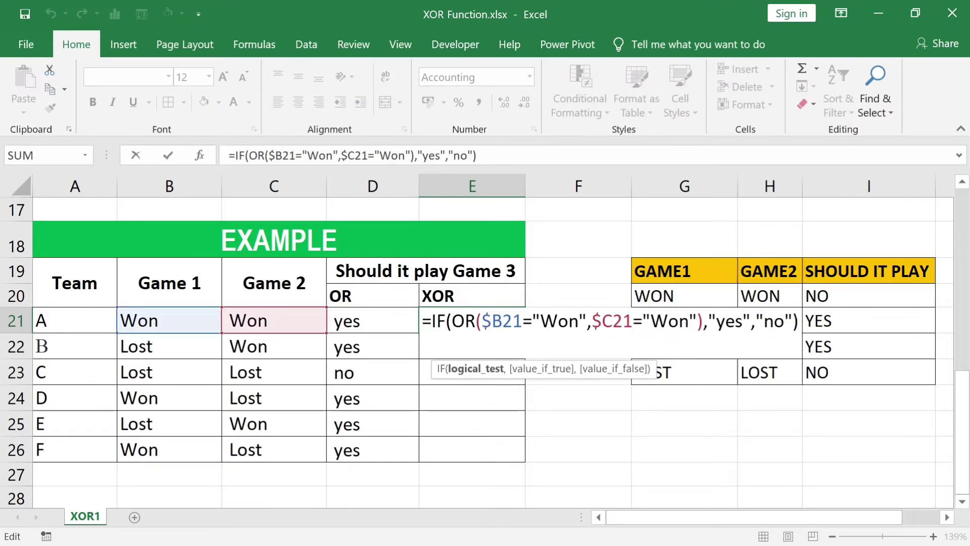
{"action": "type", "text": "x"}
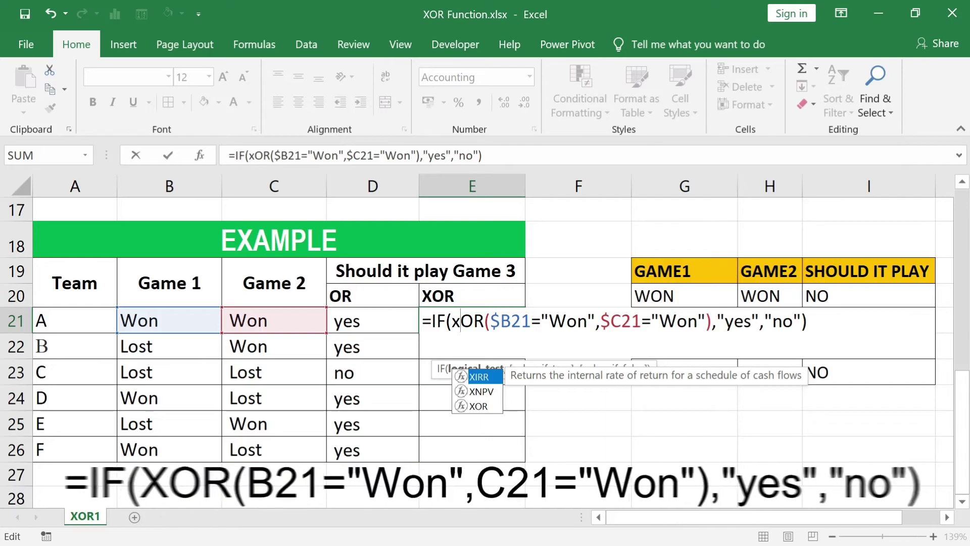
{"action": "key", "text": "Return"}
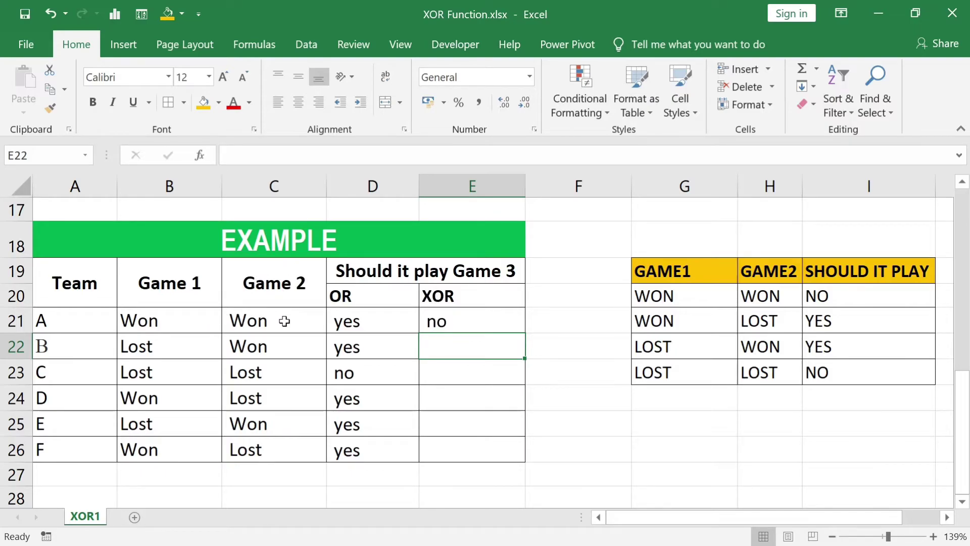
Fill the XOR formula from E21 down to E26 for all remaining teams
{"action": "left_click", "coordinate": [465, 320]}
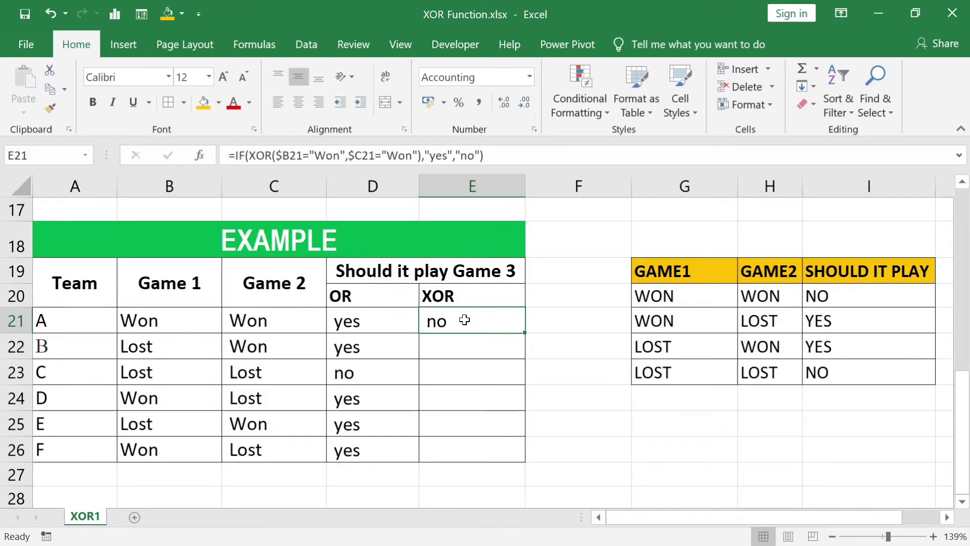
{"action": "left_click_drag", "start_coordinate": [525, 333], "coordinate": [511, 458]}
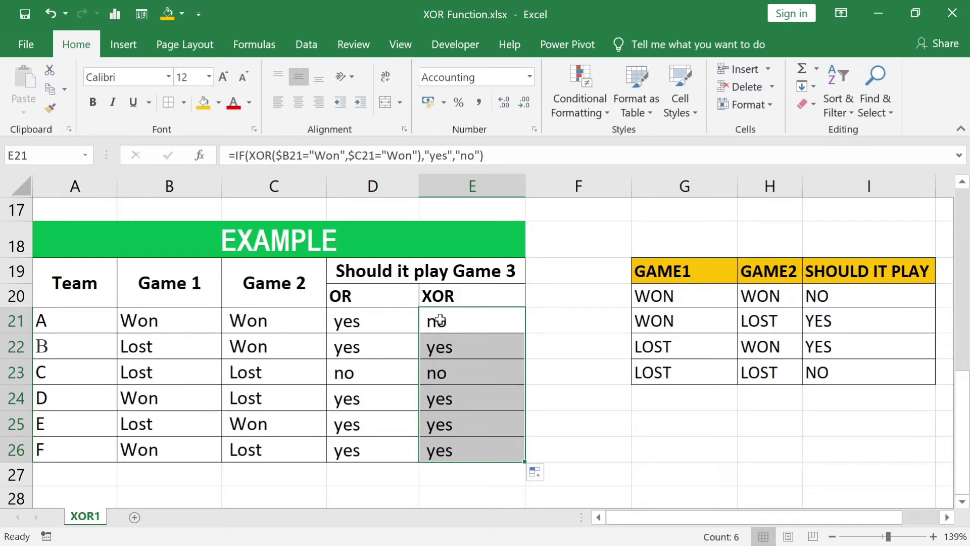
{"action": "left_click", "coordinate": [552, 323]}
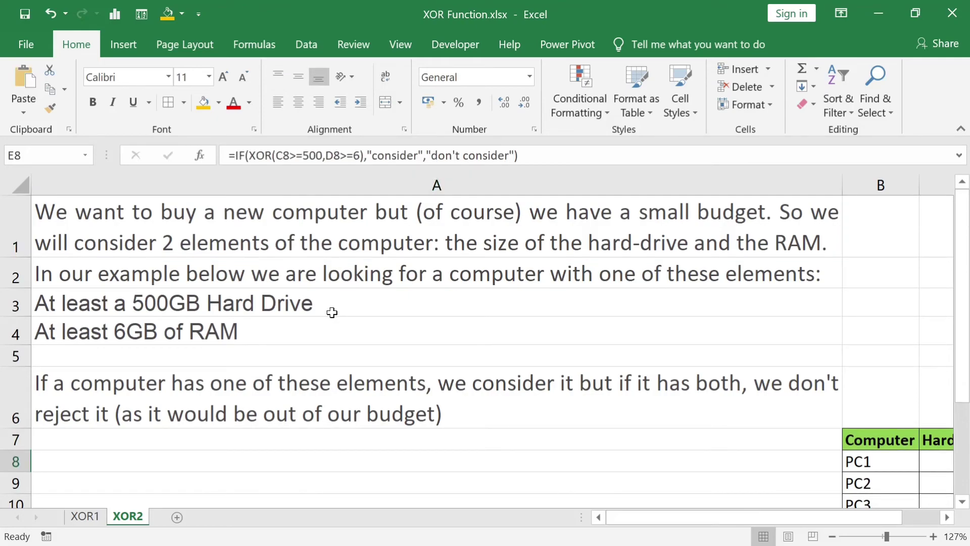
Inspect the IF and XOR formula in E8, the PC1 result of the computer table, and leave it unedited
{"action": "scroll", "coordinate": [332, 313], "scroll_direction": "down", "scroll_amount": 2}
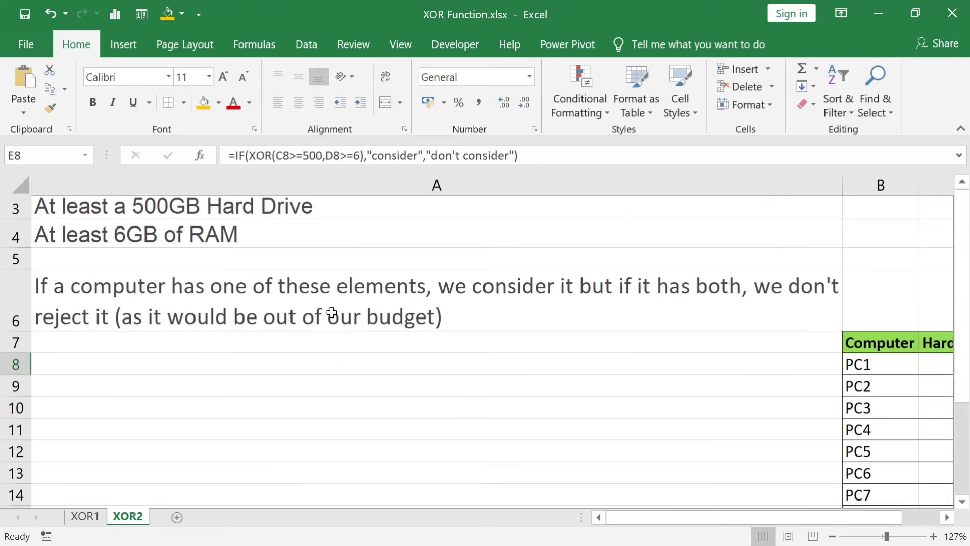
{"action": "scroll", "coordinate": [331, 313], "scroll_direction": "right", "scroll_amount": 3}
{"action": "scroll", "coordinate": [331, 313], "scroll_direction": "right", "scroll_amount": 2}
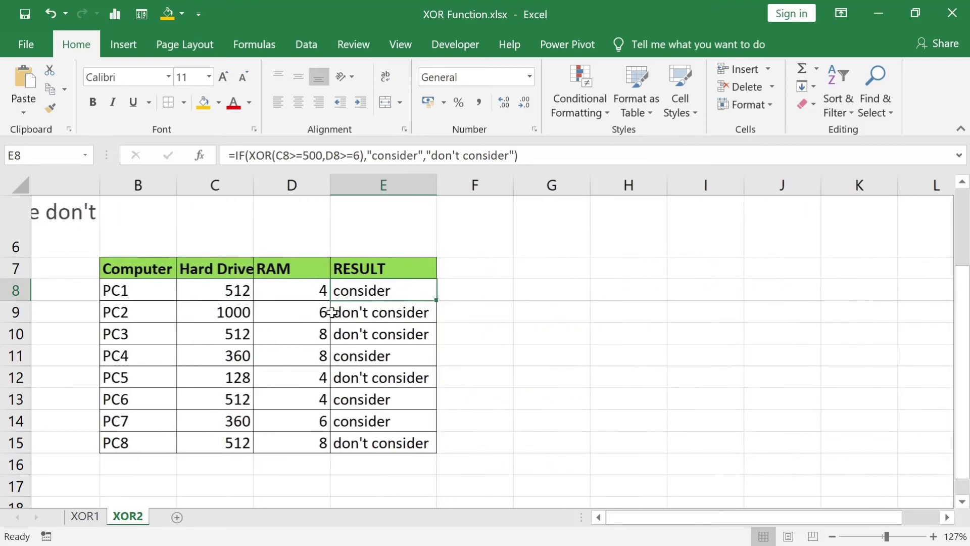
{"action": "double_click", "coordinate": [309, 294]}
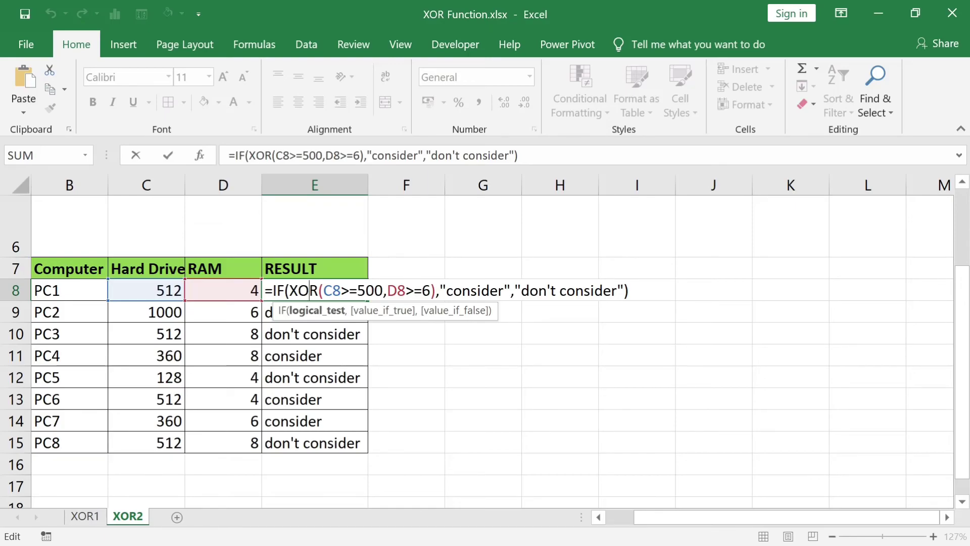
{"action": "key", "text": "Escape"}
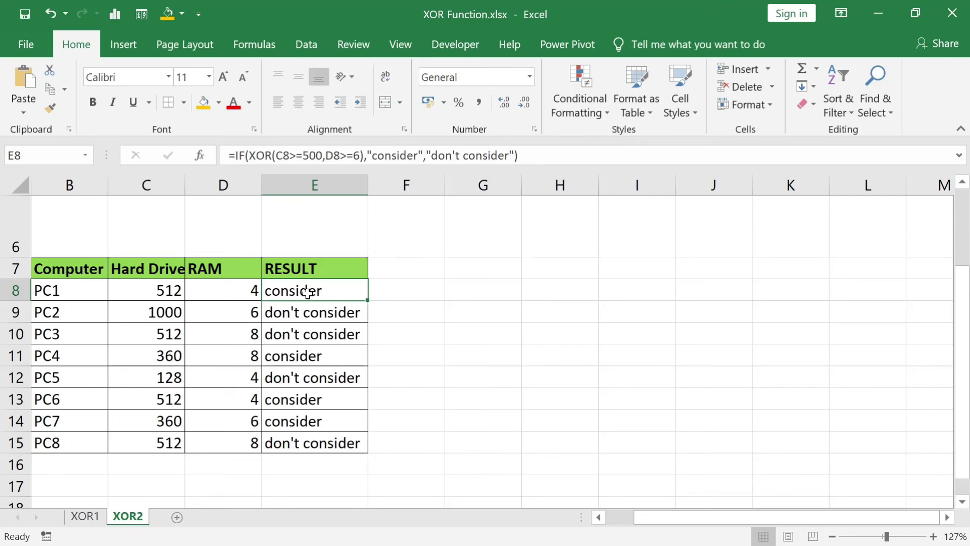